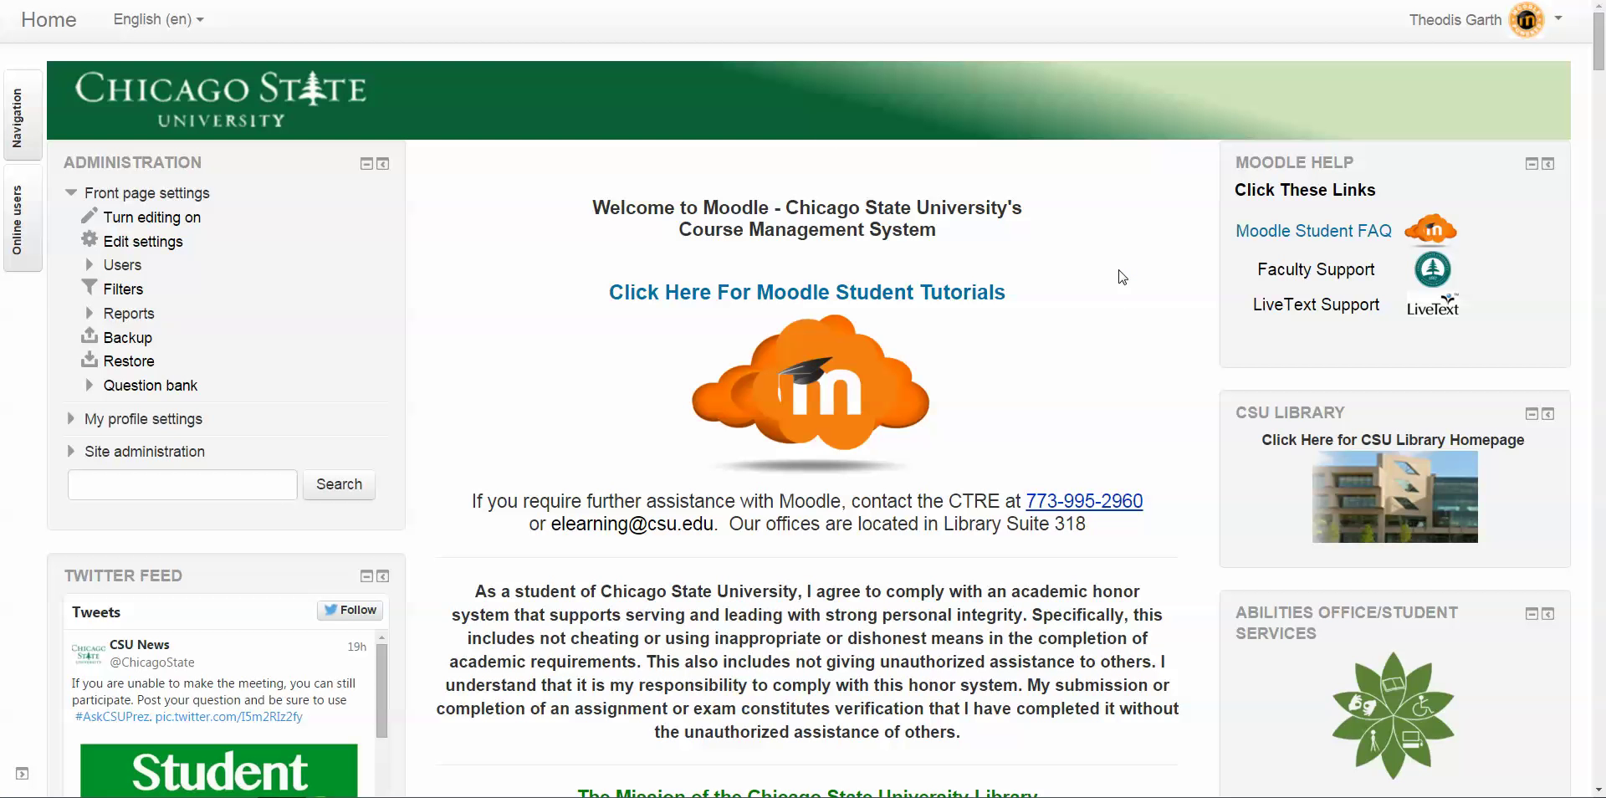
# - Open the January 2016 course calendar and go to its Export calendar options
pyautogui.scroll(-7, 1122, 277)
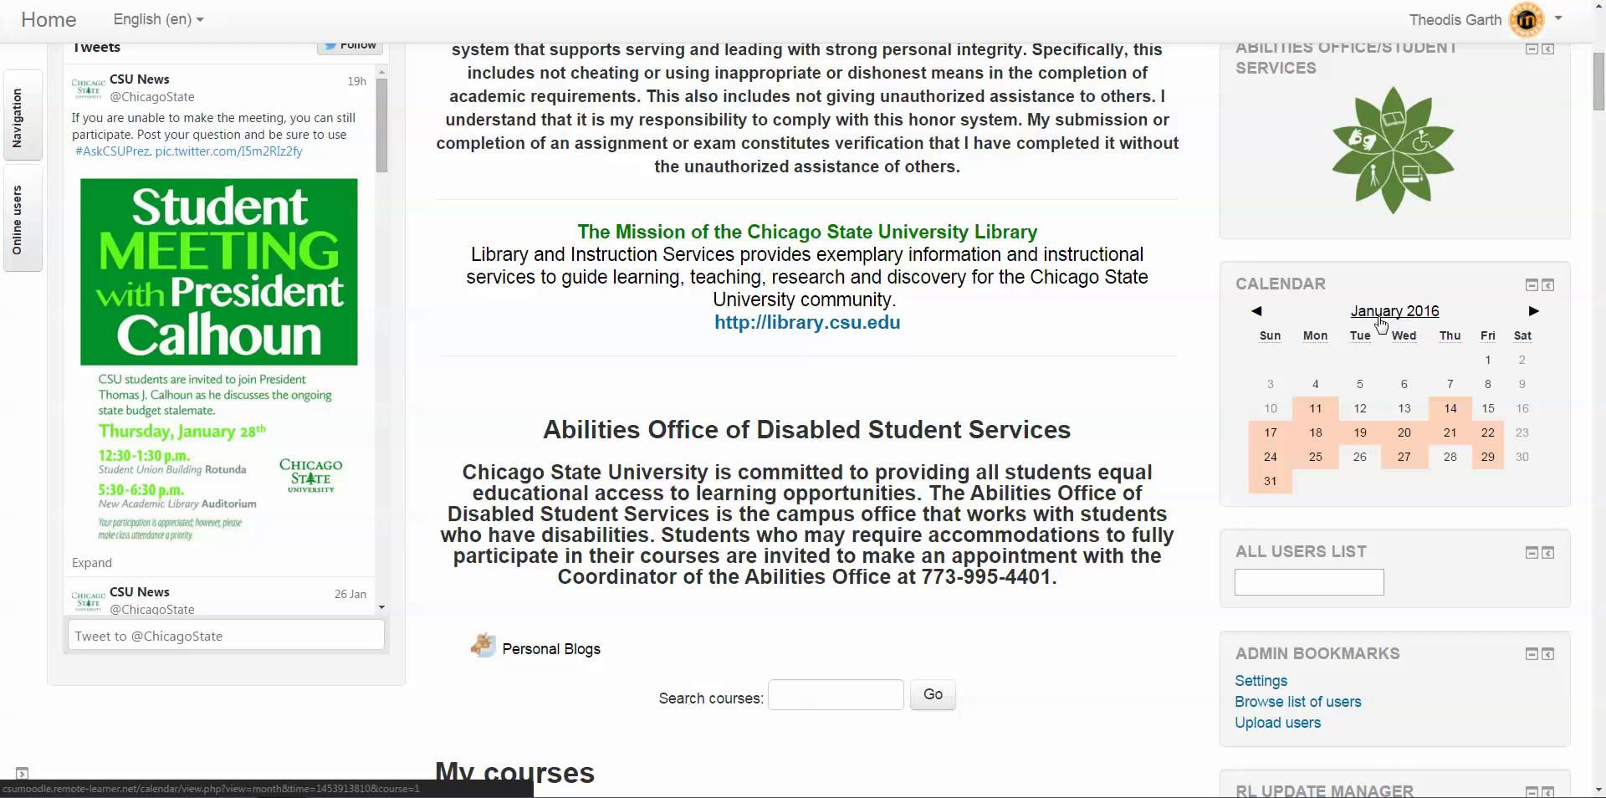
pyautogui.click(1399, 317)
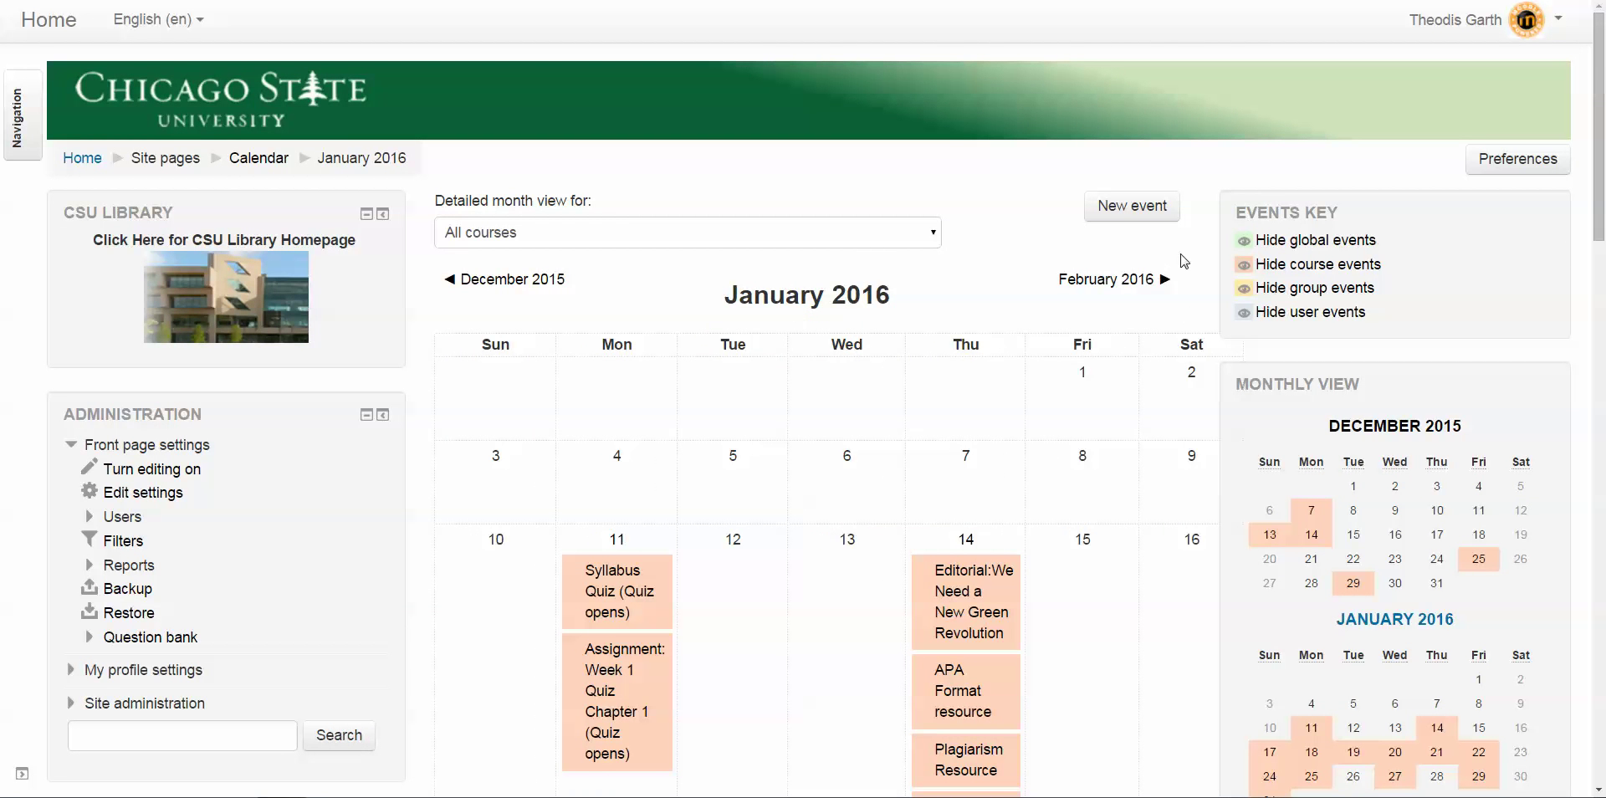
pyautogui.scroll(-3, 1181, 253)
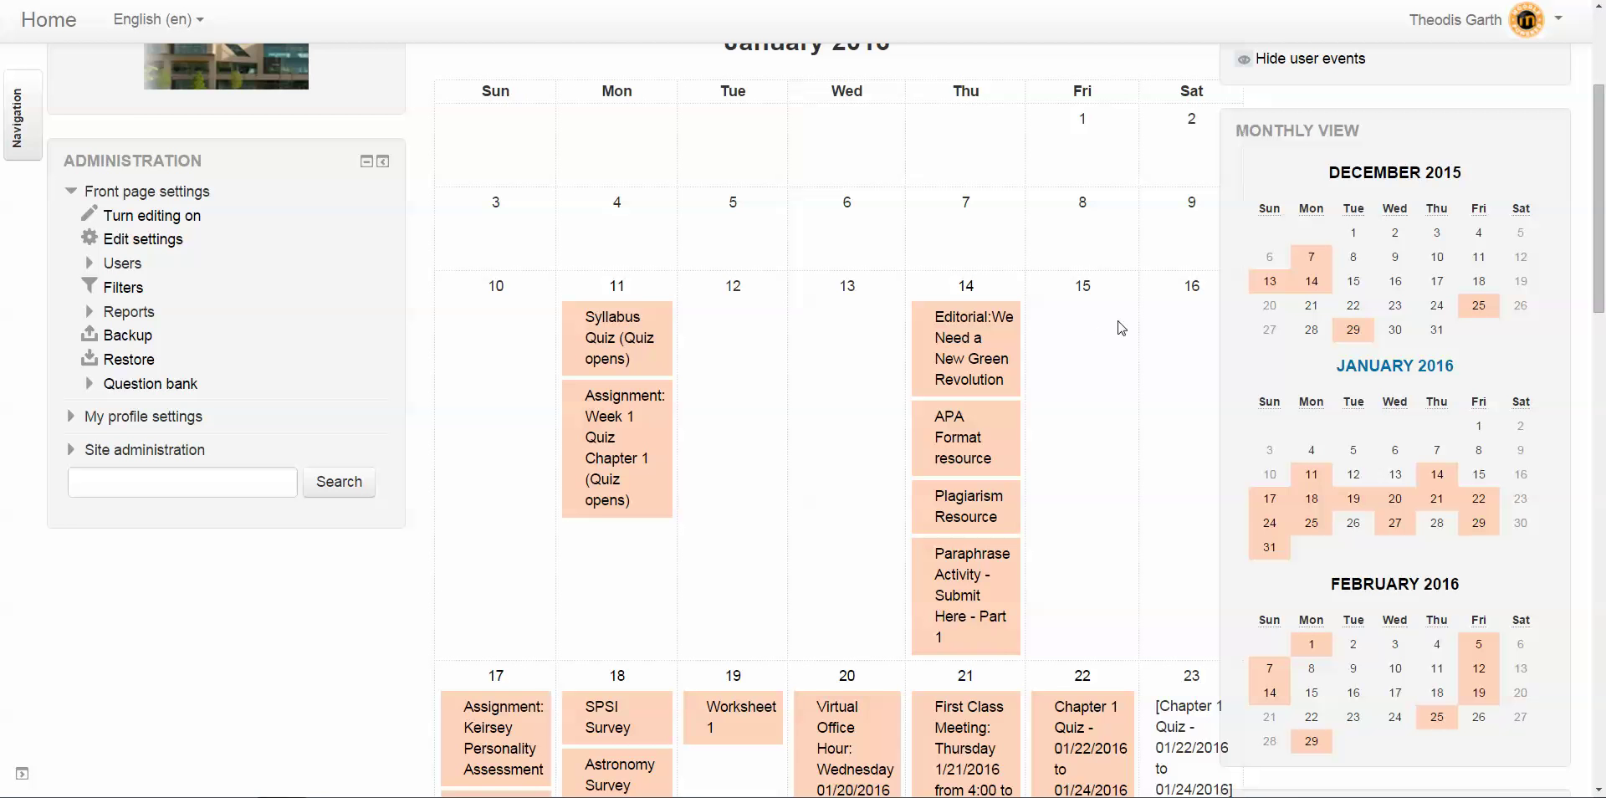
pyautogui.scroll(2, 1170, 174)
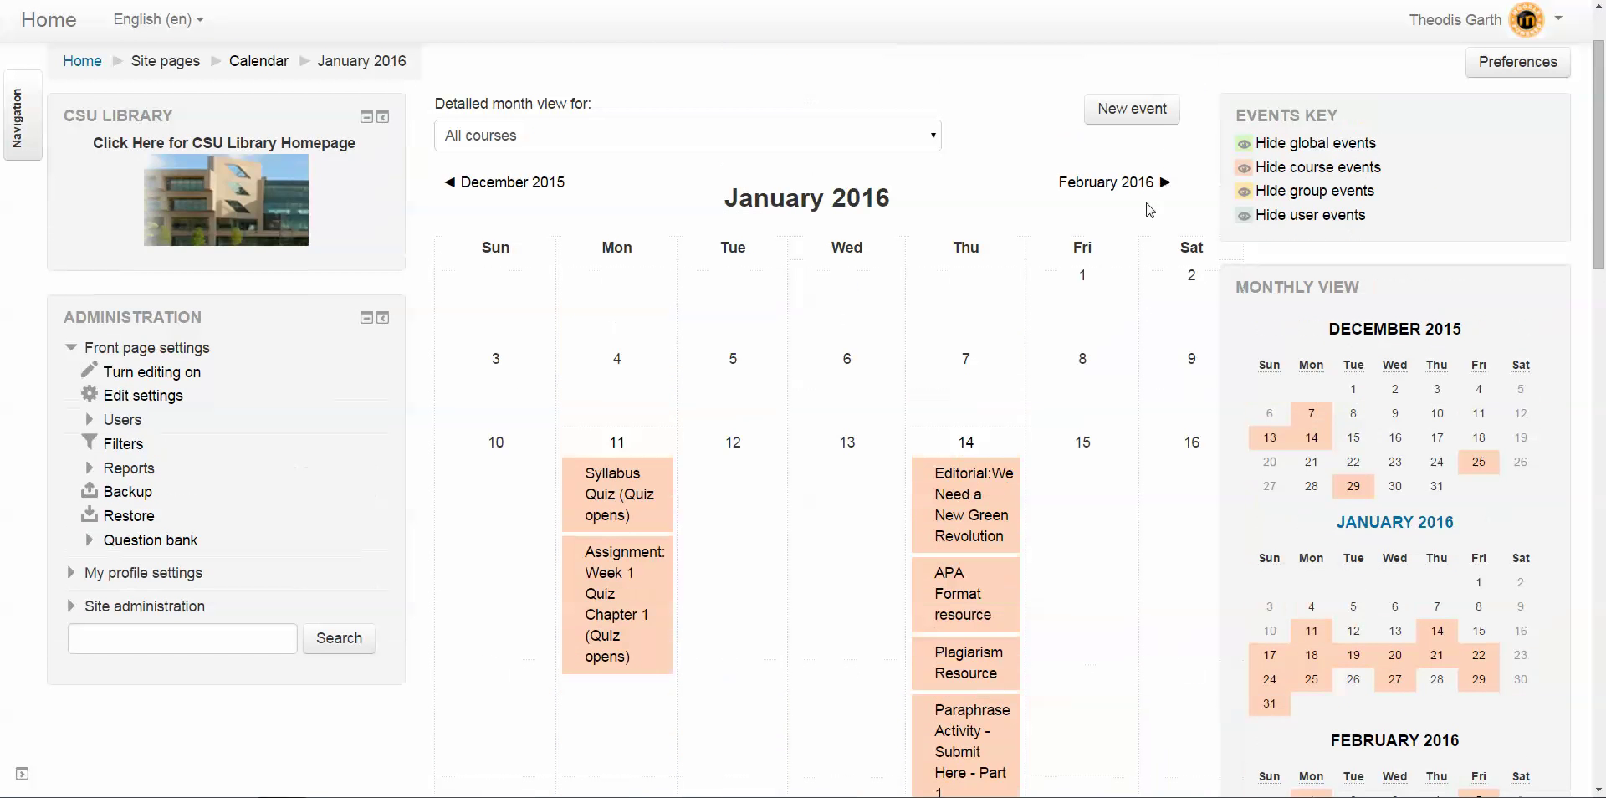
pyautogui.scroll(-8, 1143, 264)
pyautogui.scroll(-10, 1146, 280)
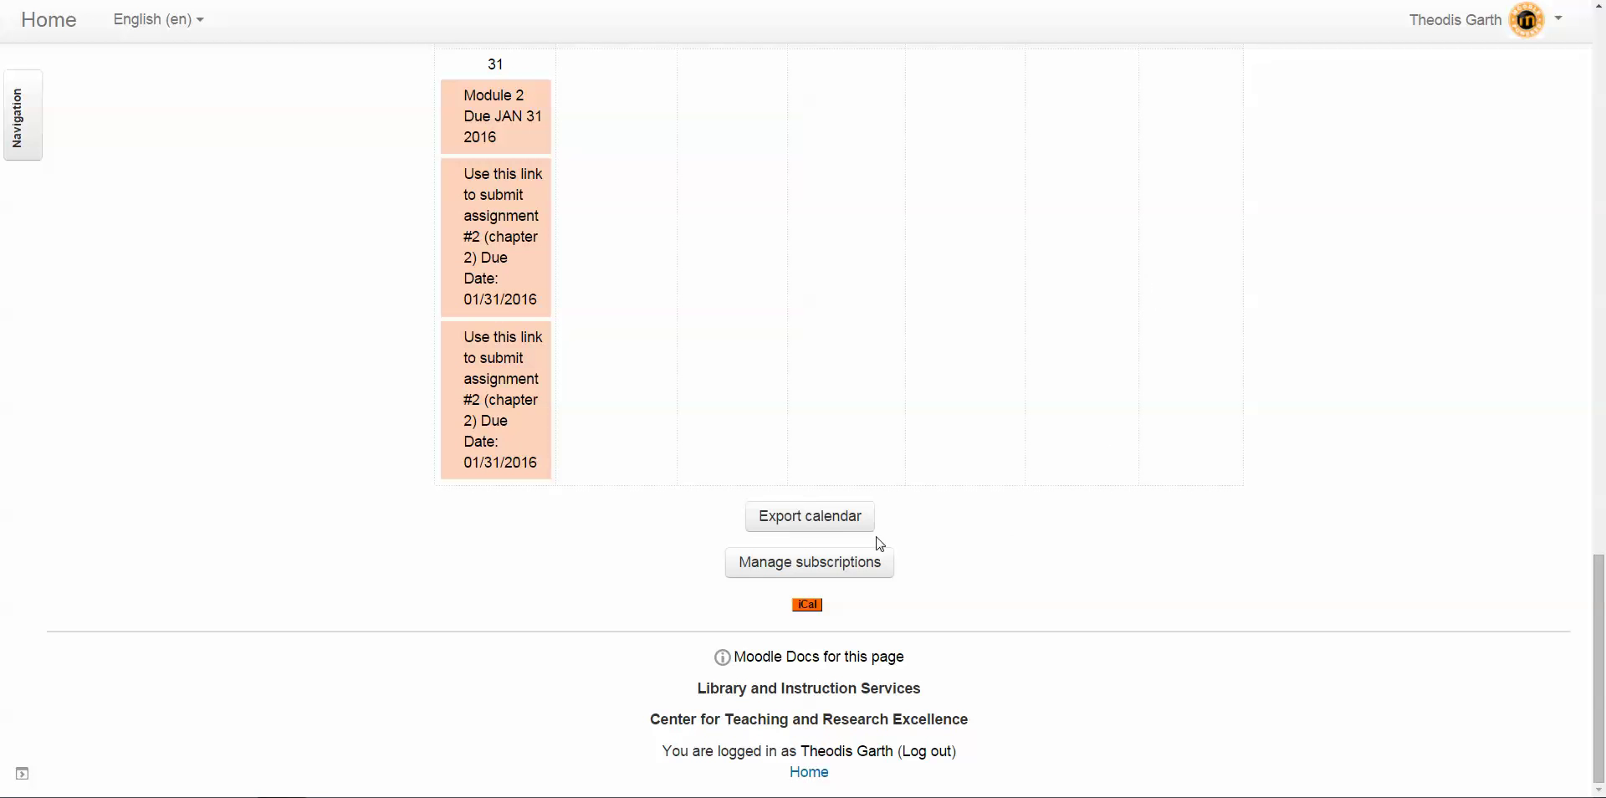
pyautogui.click(835, 528)
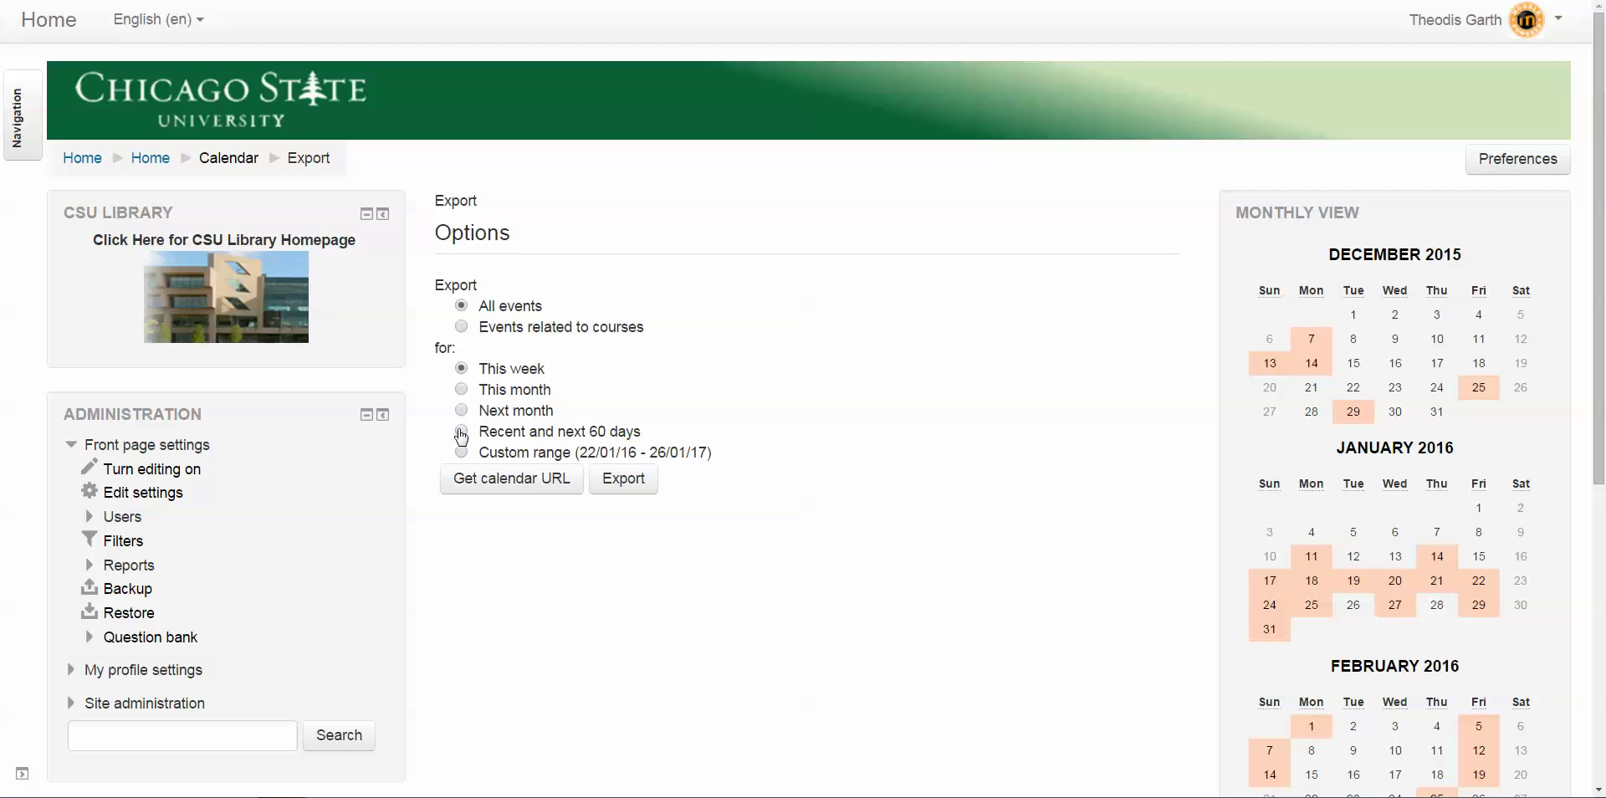
# - Set the export to all events for the recent and next 60 days and get the calendar URL
pyautogui.click(461, 432)
pyautogui.click(515, 482)
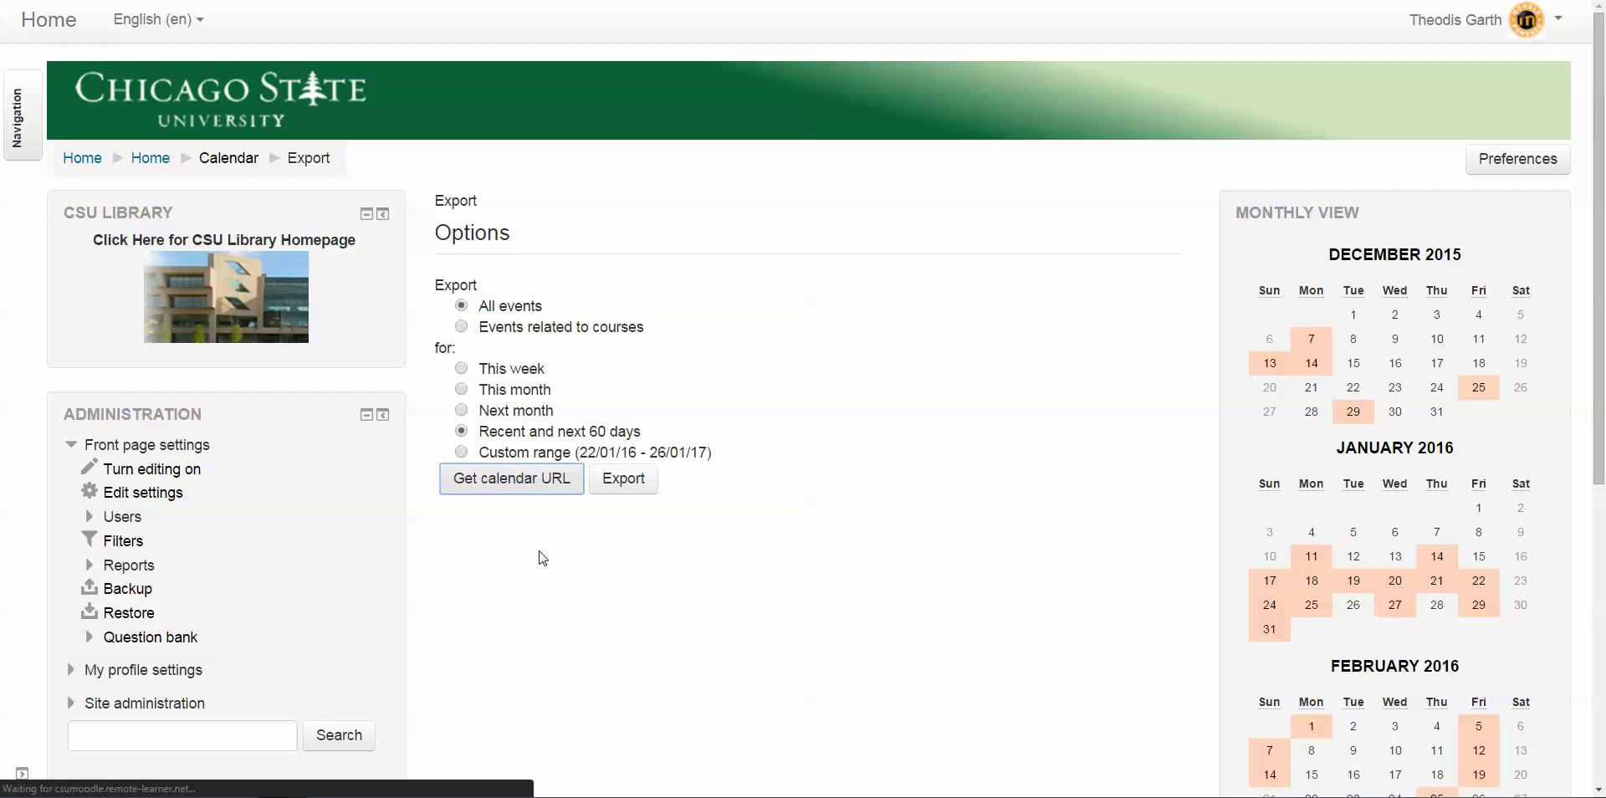
# - Copy the generated Moodle calendar URL and switch to the Gmail inbox
pyautogui.scroll(-2, 629, 577)
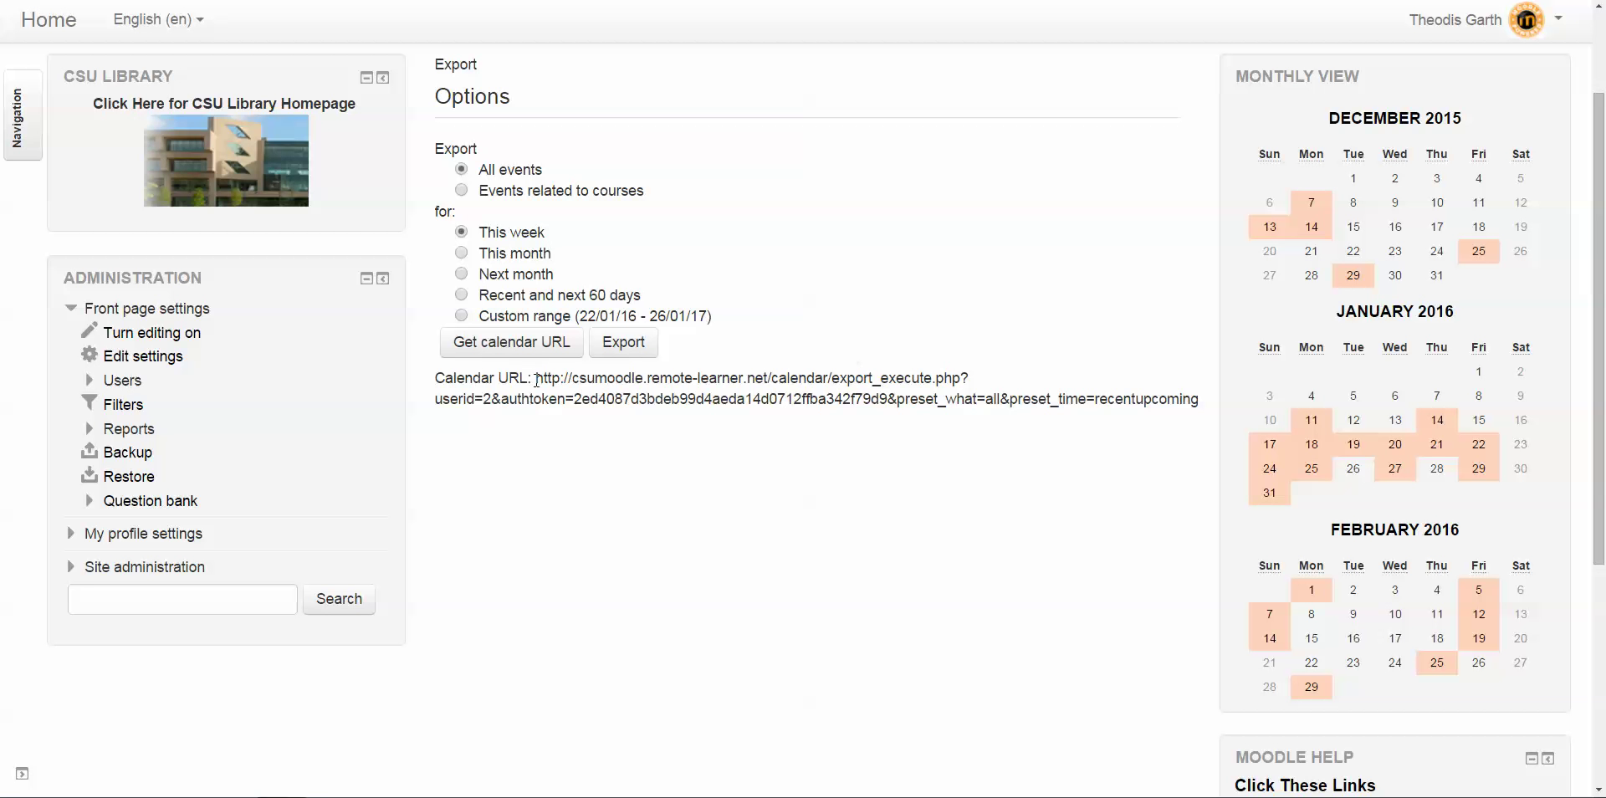
pyautogui.moveTo(537, 381); pyautogui.dragTo(914, 448)
pyautogui.click(1208, 399)
pyautogui.moveTo(1186, 398); pyautogui.dragTo(536, 379)
pyautogui.rightClick(619, 383)
pyautogui.click(654, 398)
pyautogui.click(641, 487)
pyautogui.click(239, 2)
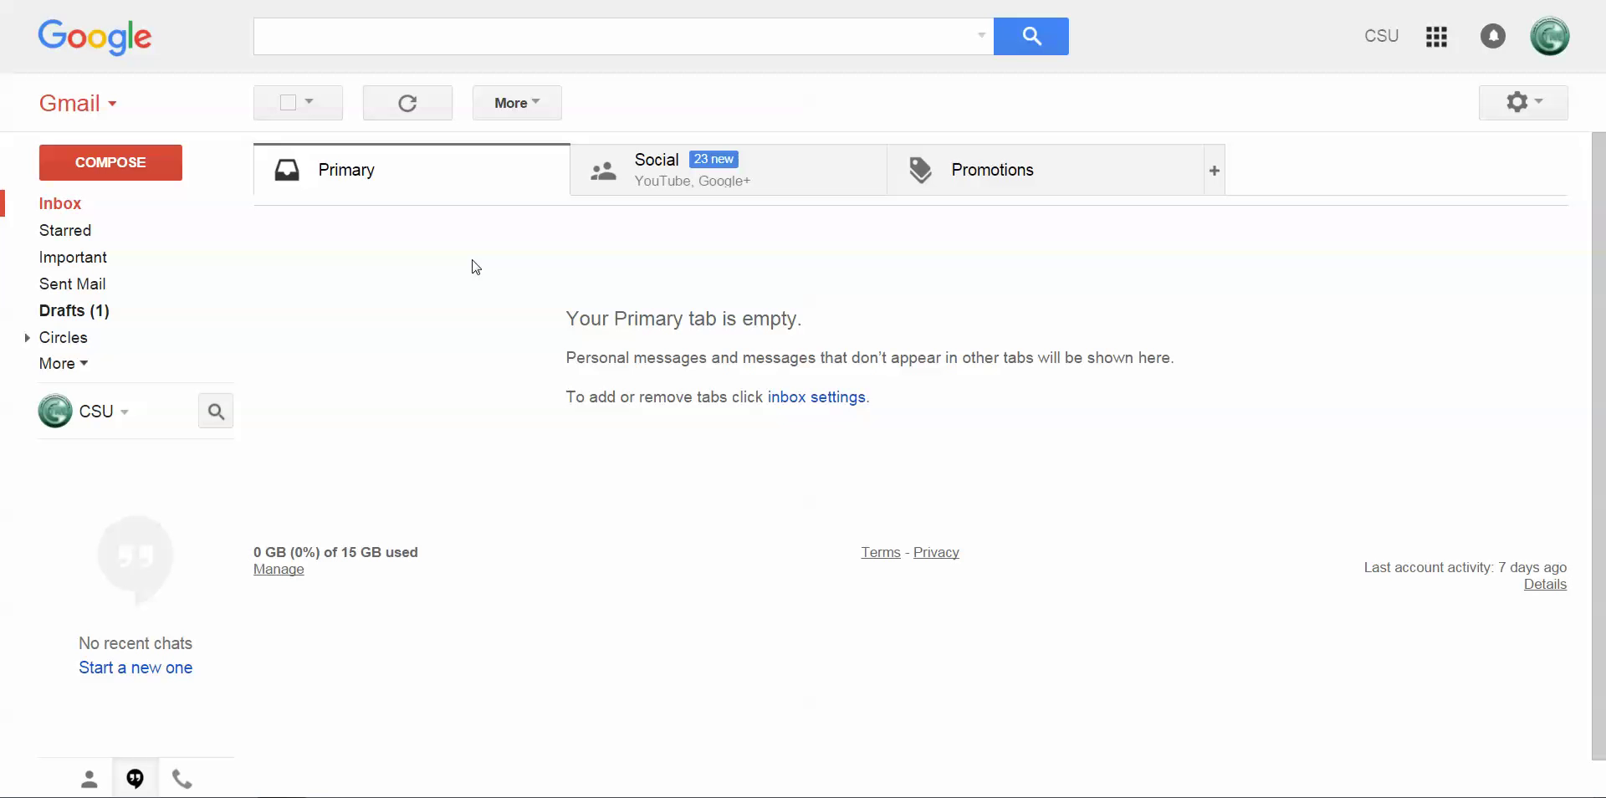
# - Launch Google Calendar from Gmail's Google apps menu
pyautogui.click(1440, 40)
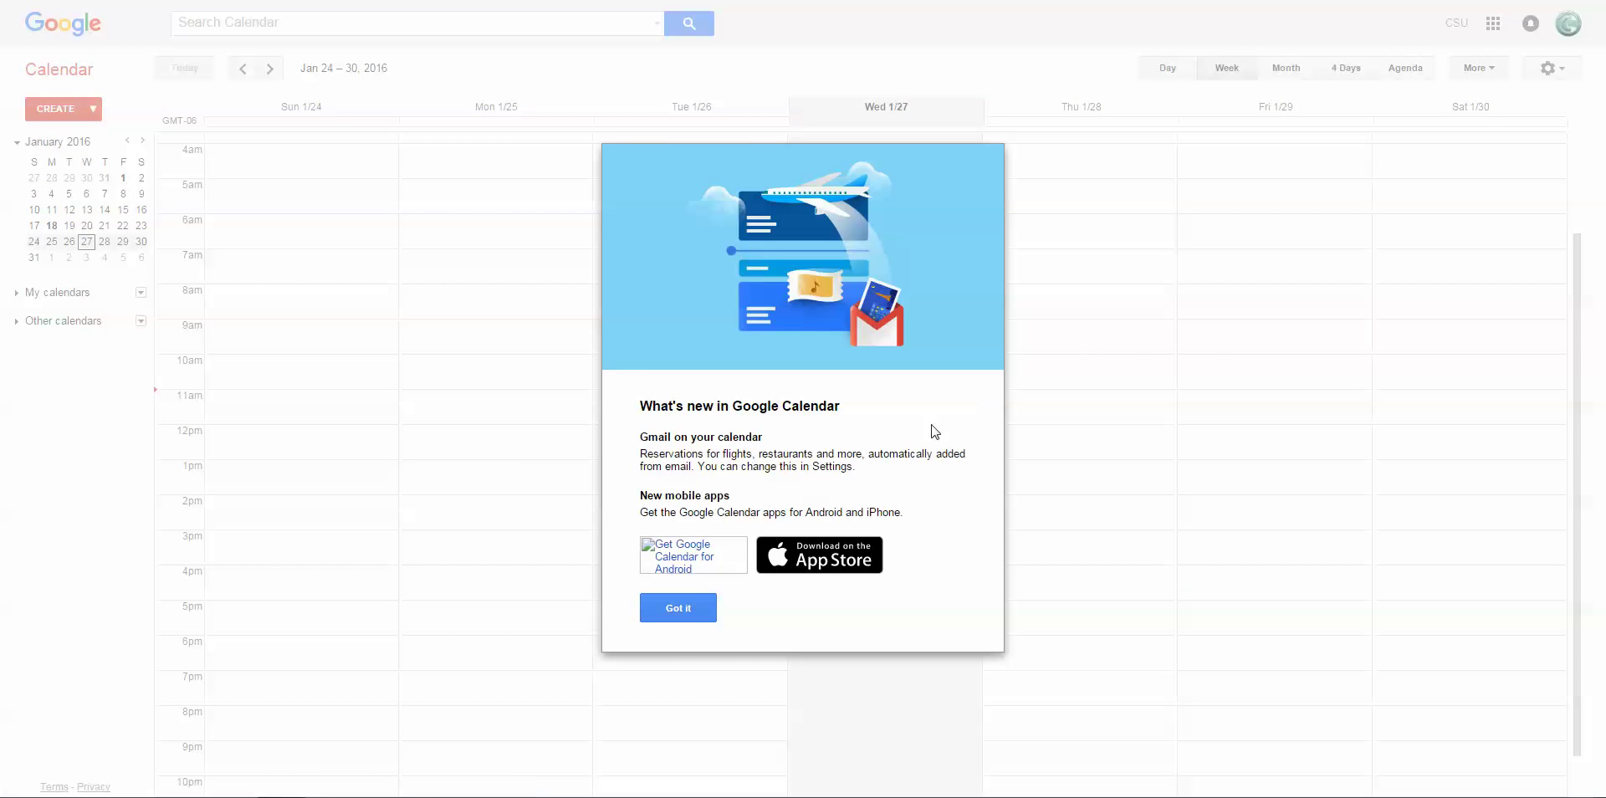
# - Dismiss the What's new notice and start adding an Other calendar by URL
pyautogui.click(697, 611)
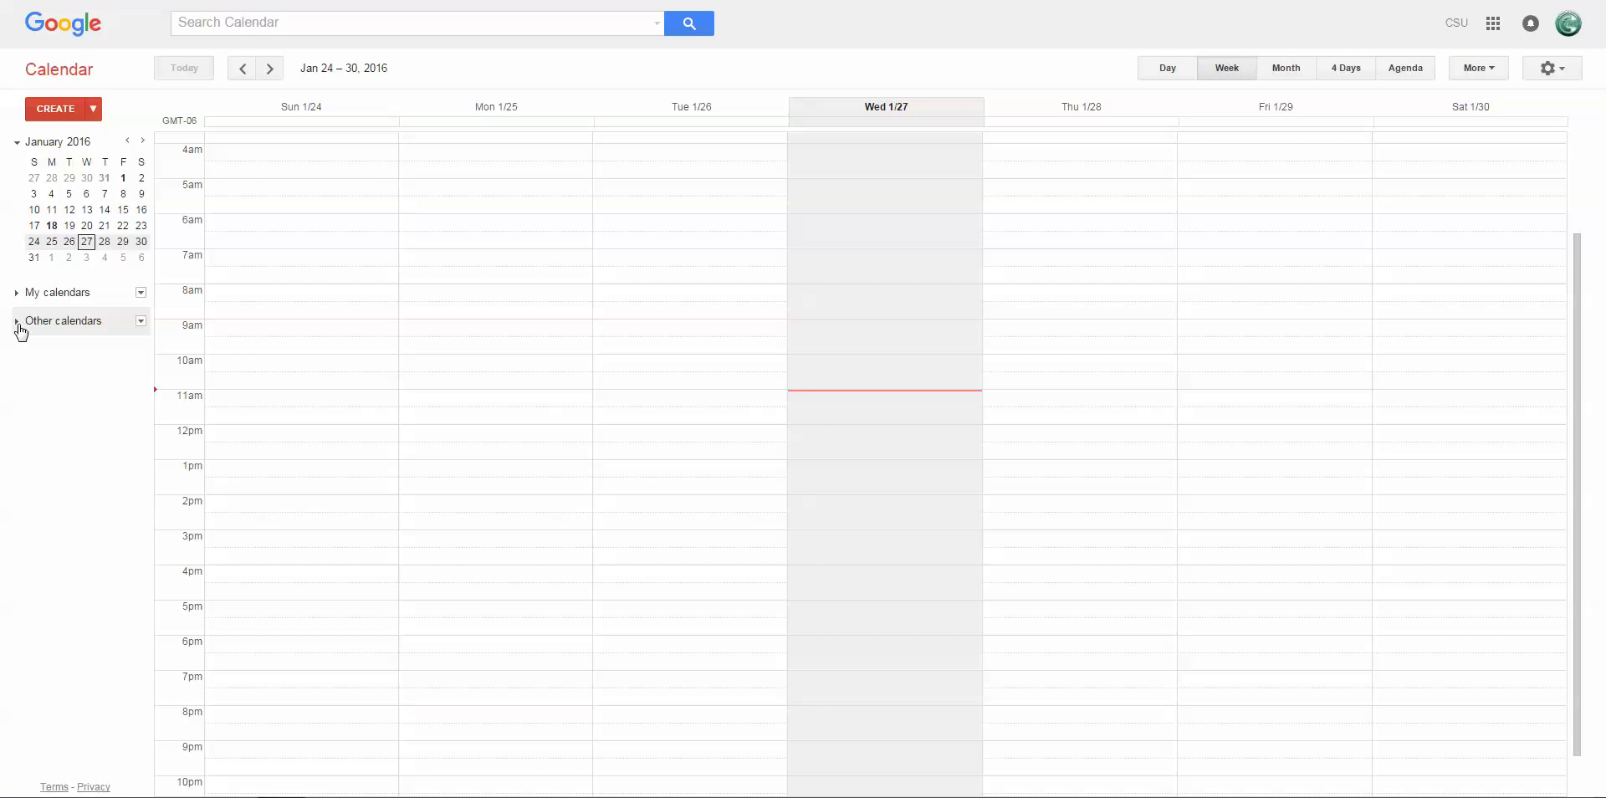
pyautogui.click(140, 323)
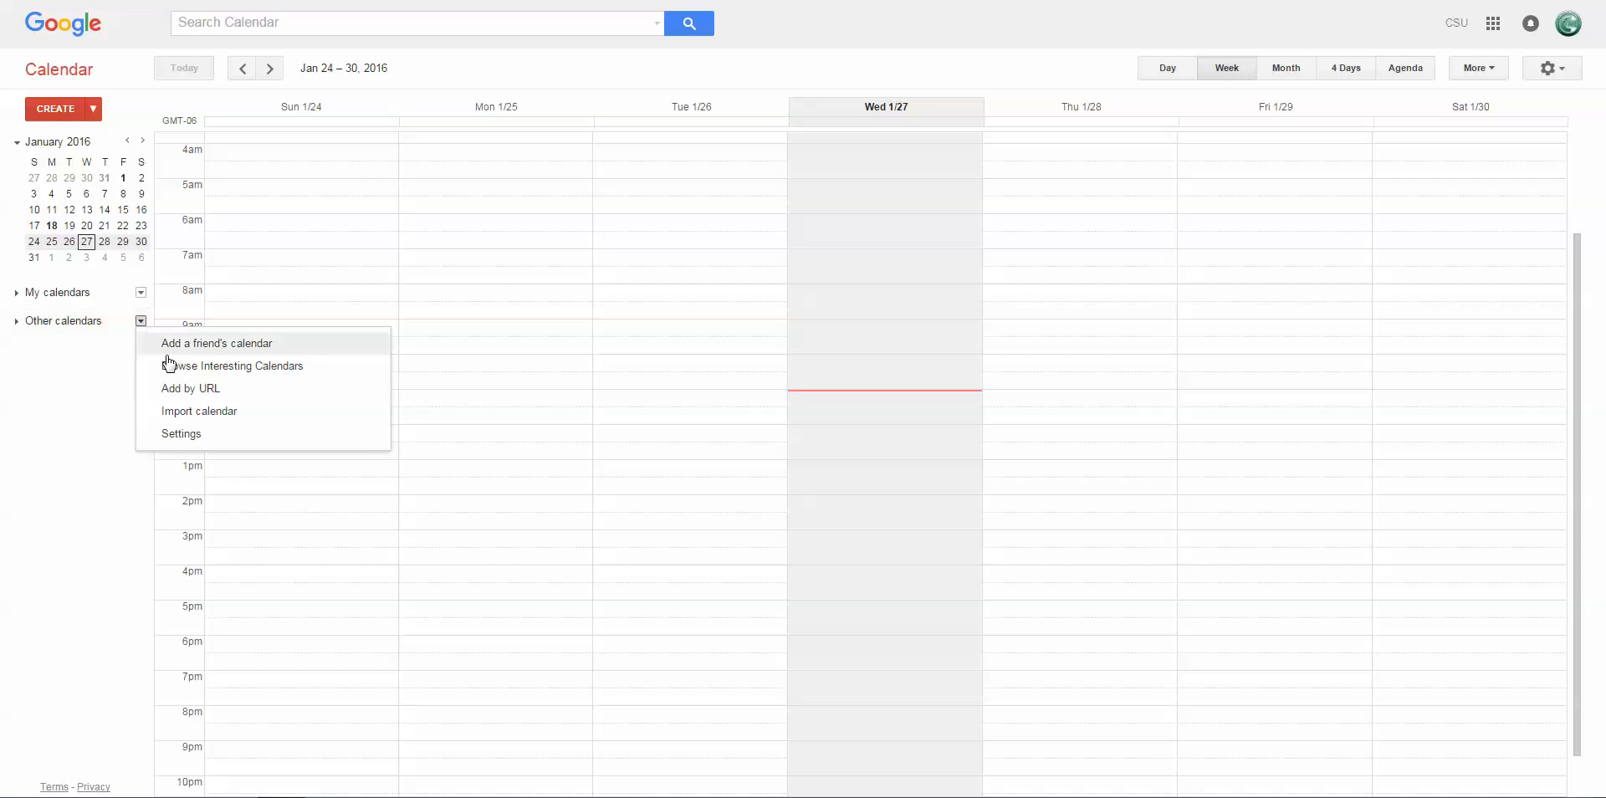
pyautogui.click(223, 395)
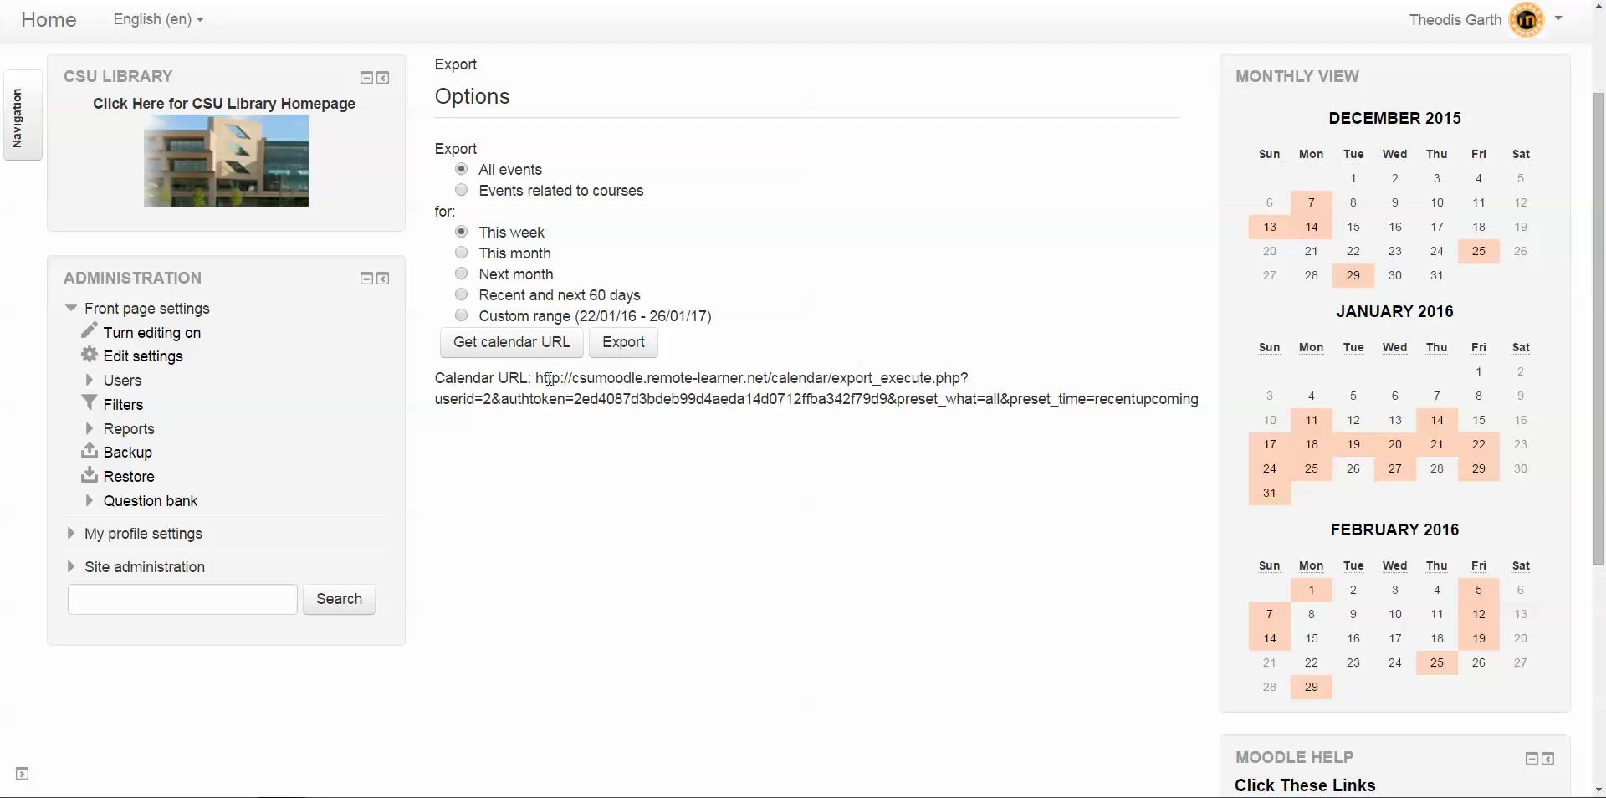
# - Paste the copied Moodle calendar URL into Google Calendar's Add by URL field and subscribe
pyautogui.moveTo(533, 379); pyautogui.dragTo(1198, 405)
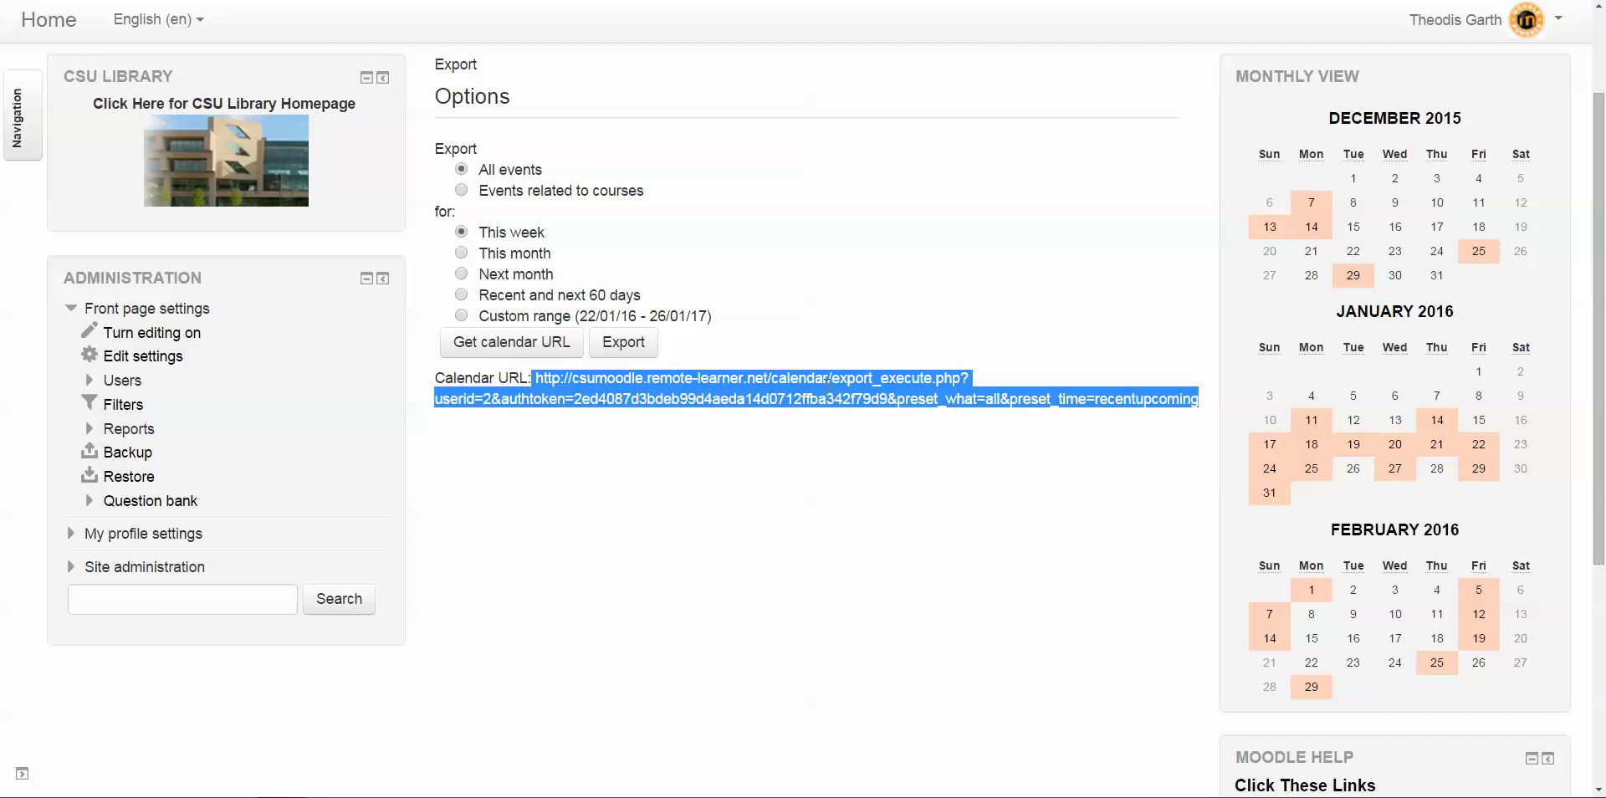
pyautogui.rightClick(827, 381)
pyautogui.click(885, 411)
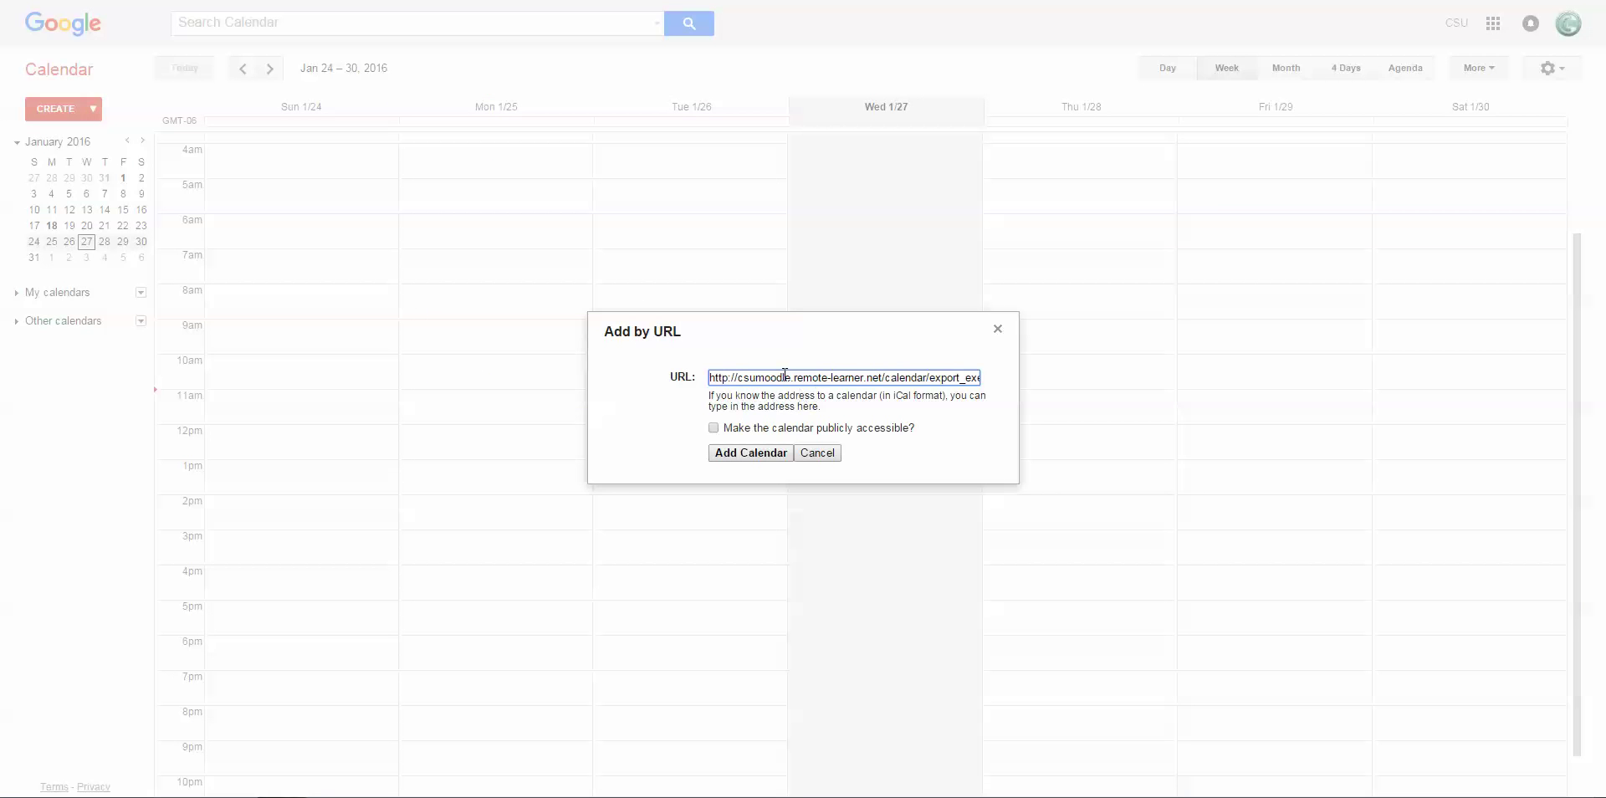
pyautogui.tripleClick(785, 377)
pyautogui.hotkey('ctrl', 'v')
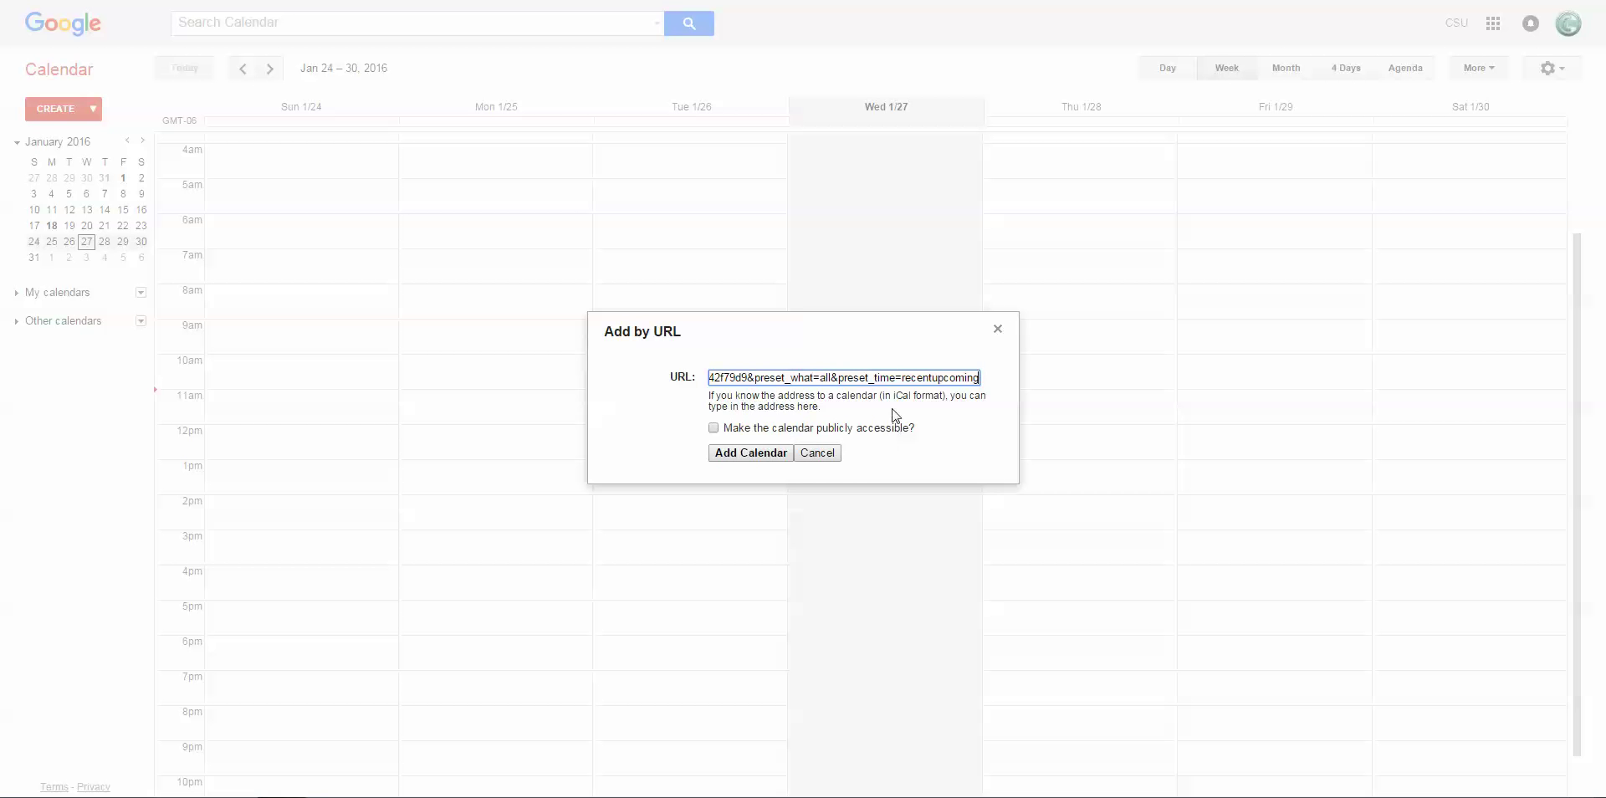
pyautogui.click(767, 454)
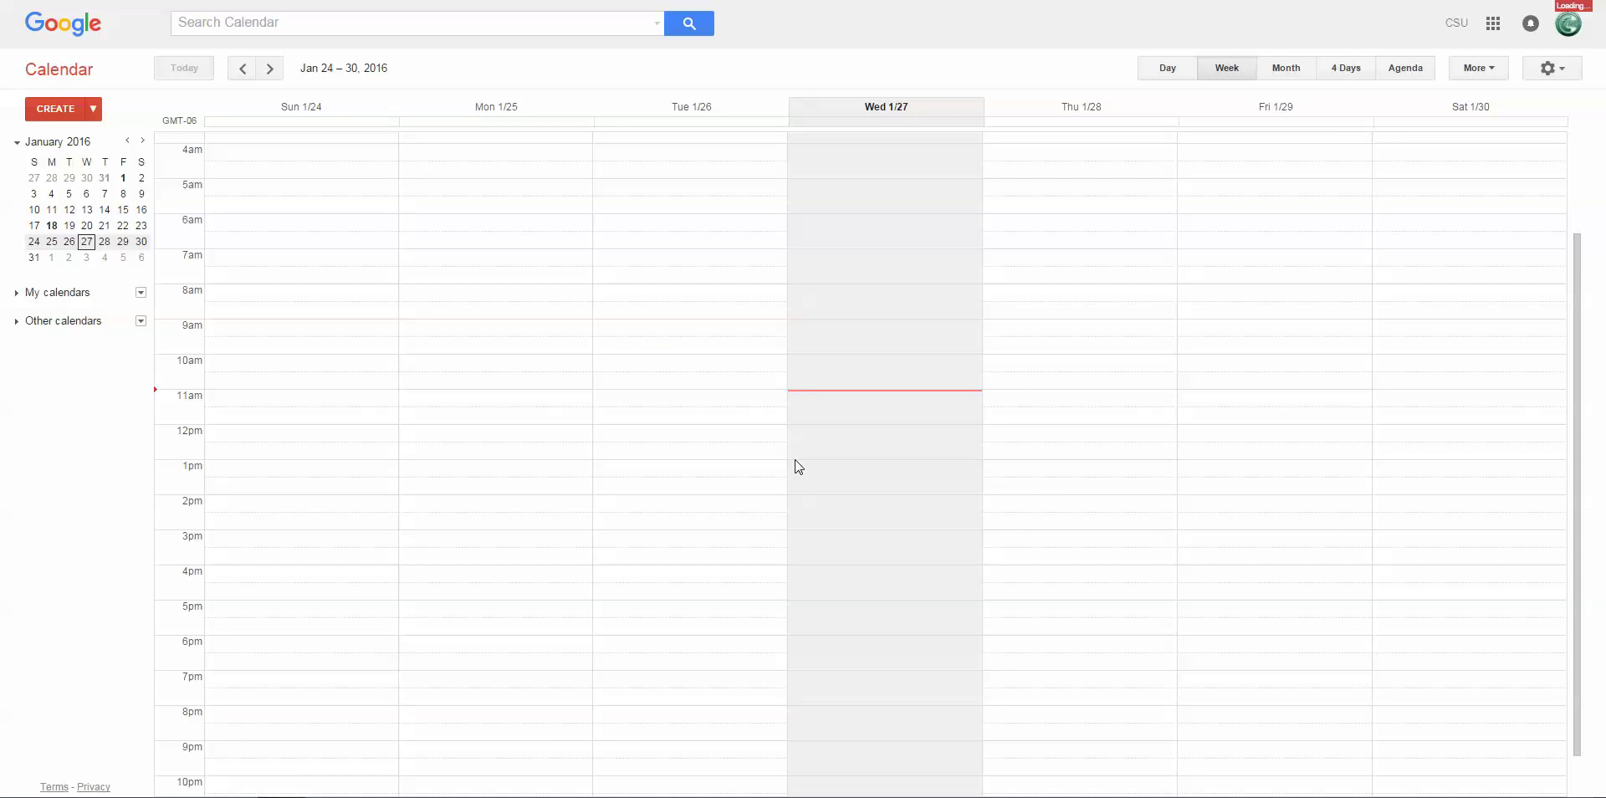
# - Expand Other calendars to show the subscribed Moodle calendar and its events
pyautogui.scroll(-1, 799, 467)
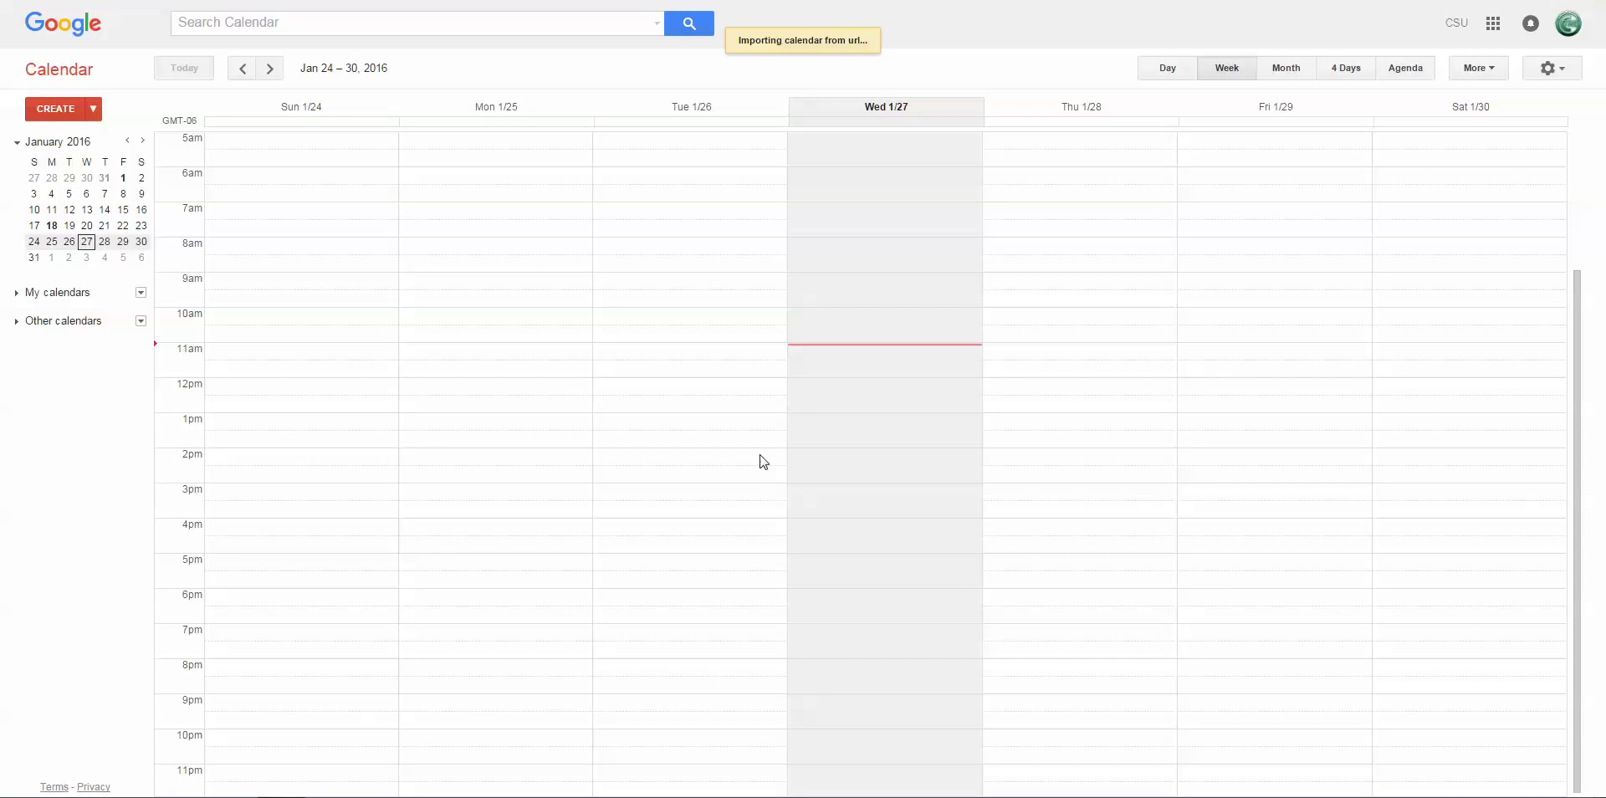
pyautogui.click(20, 327)
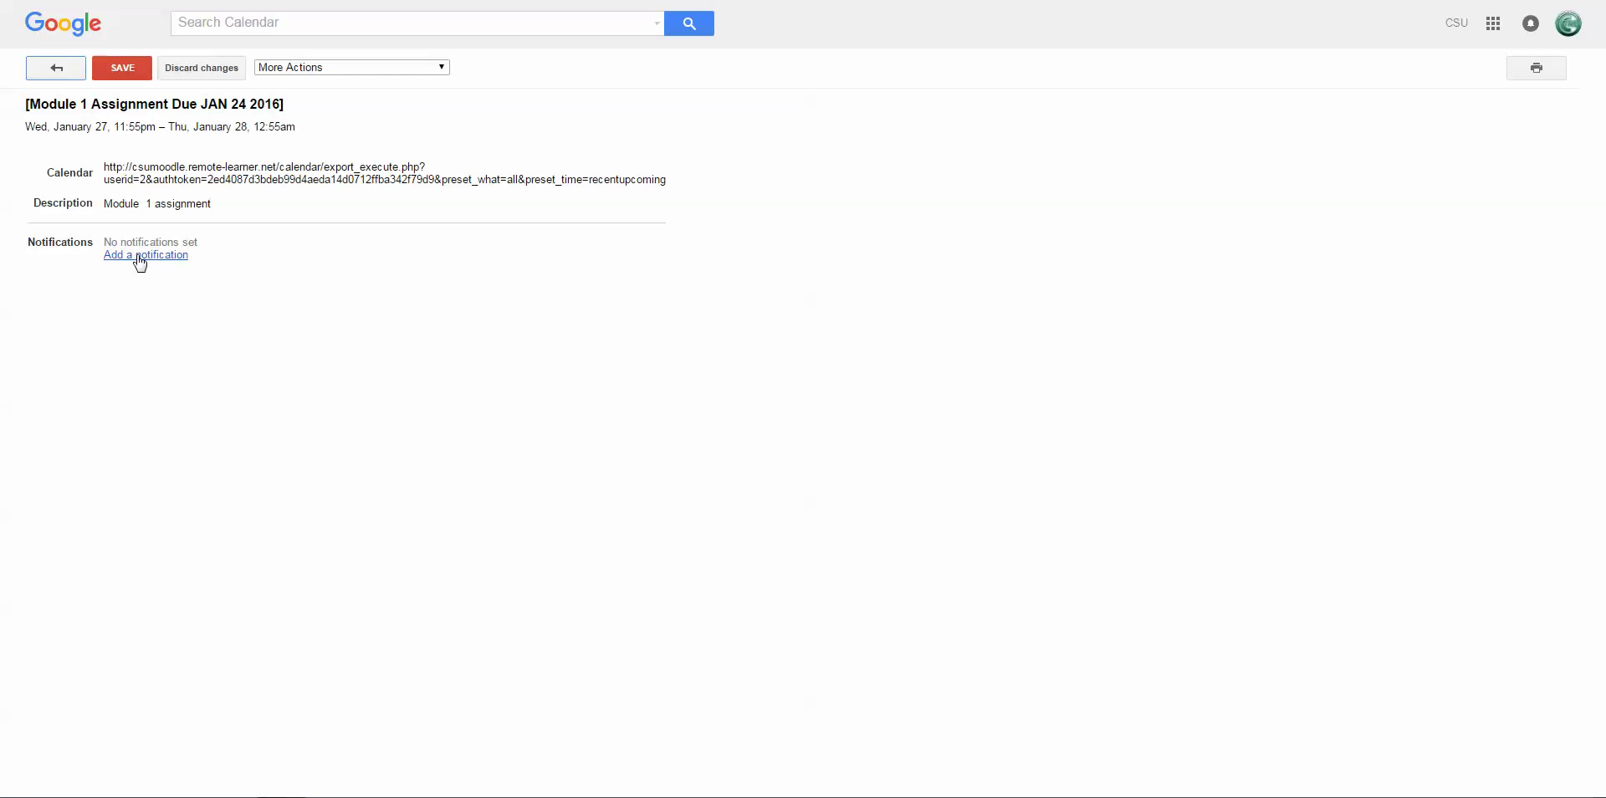
# - Save a 10-minute pop-up notification on the Module 1 assignment event, then return to Moodle
pyautogui.click(138, 258)
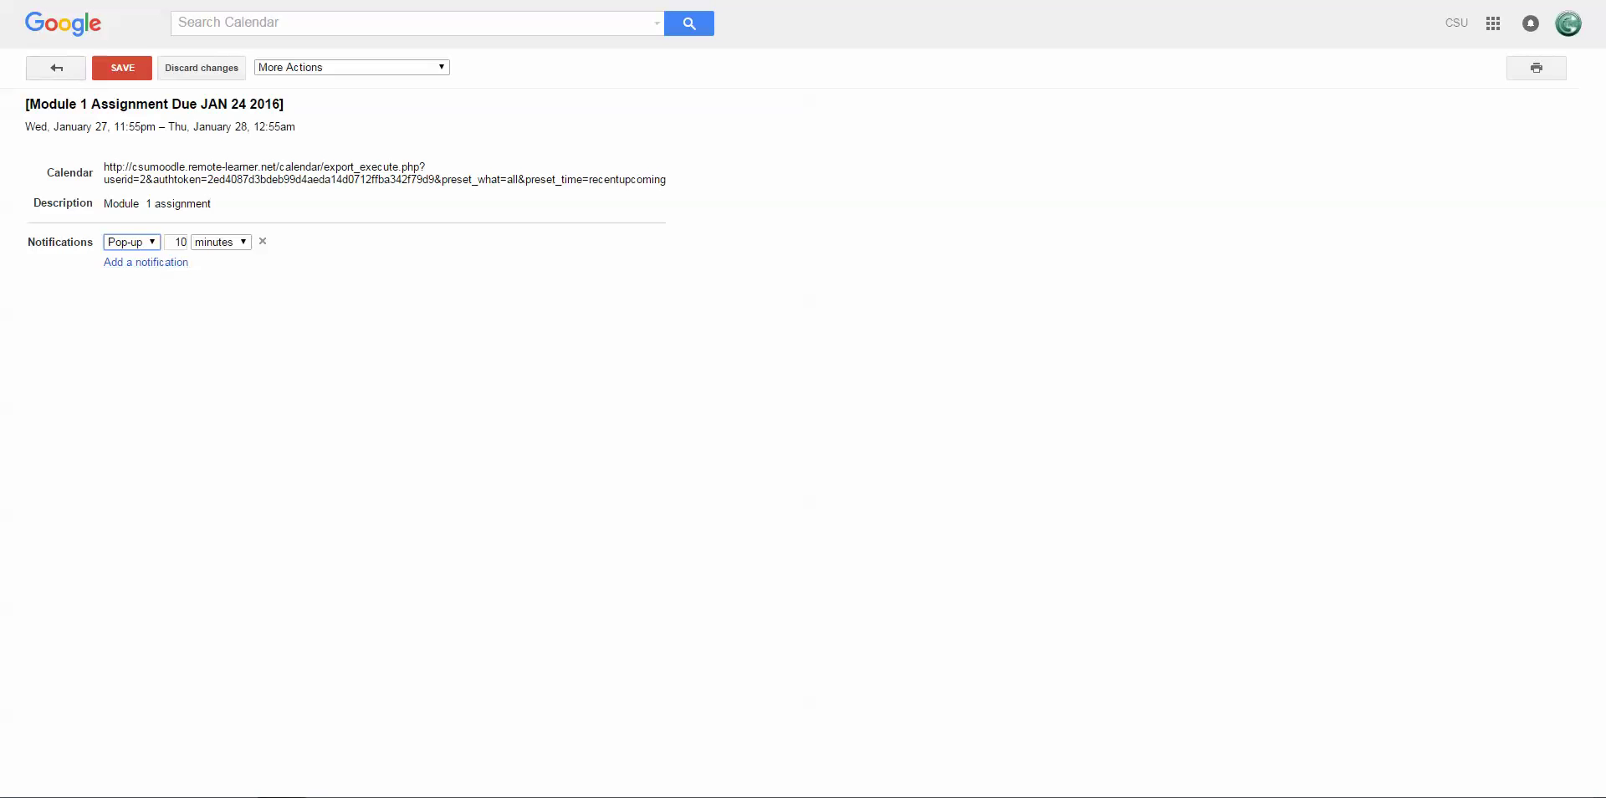
pyautogui.click(117, 70)
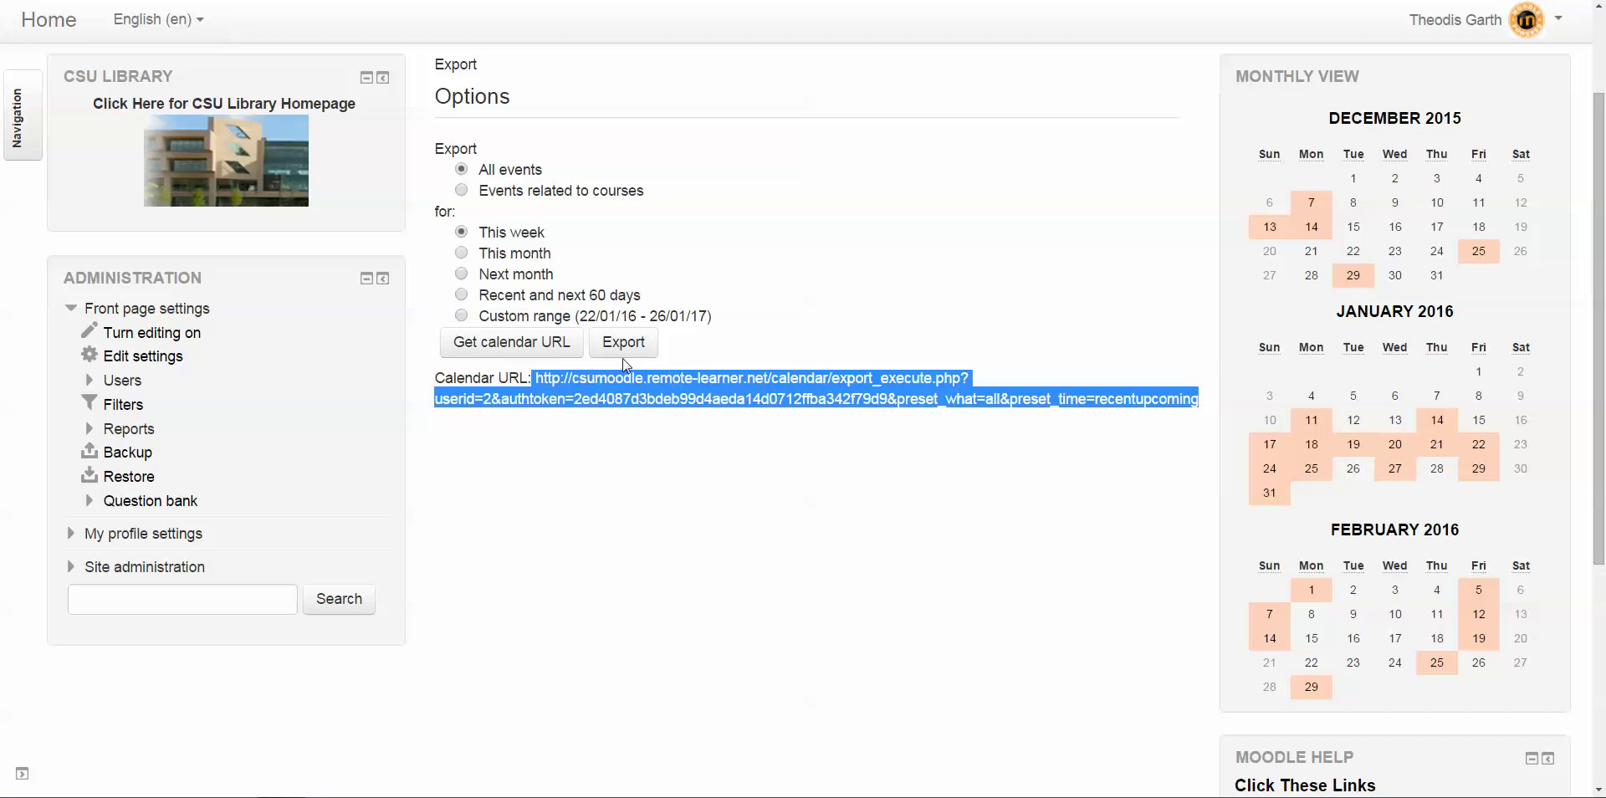
pyautogui.click(736, 495)
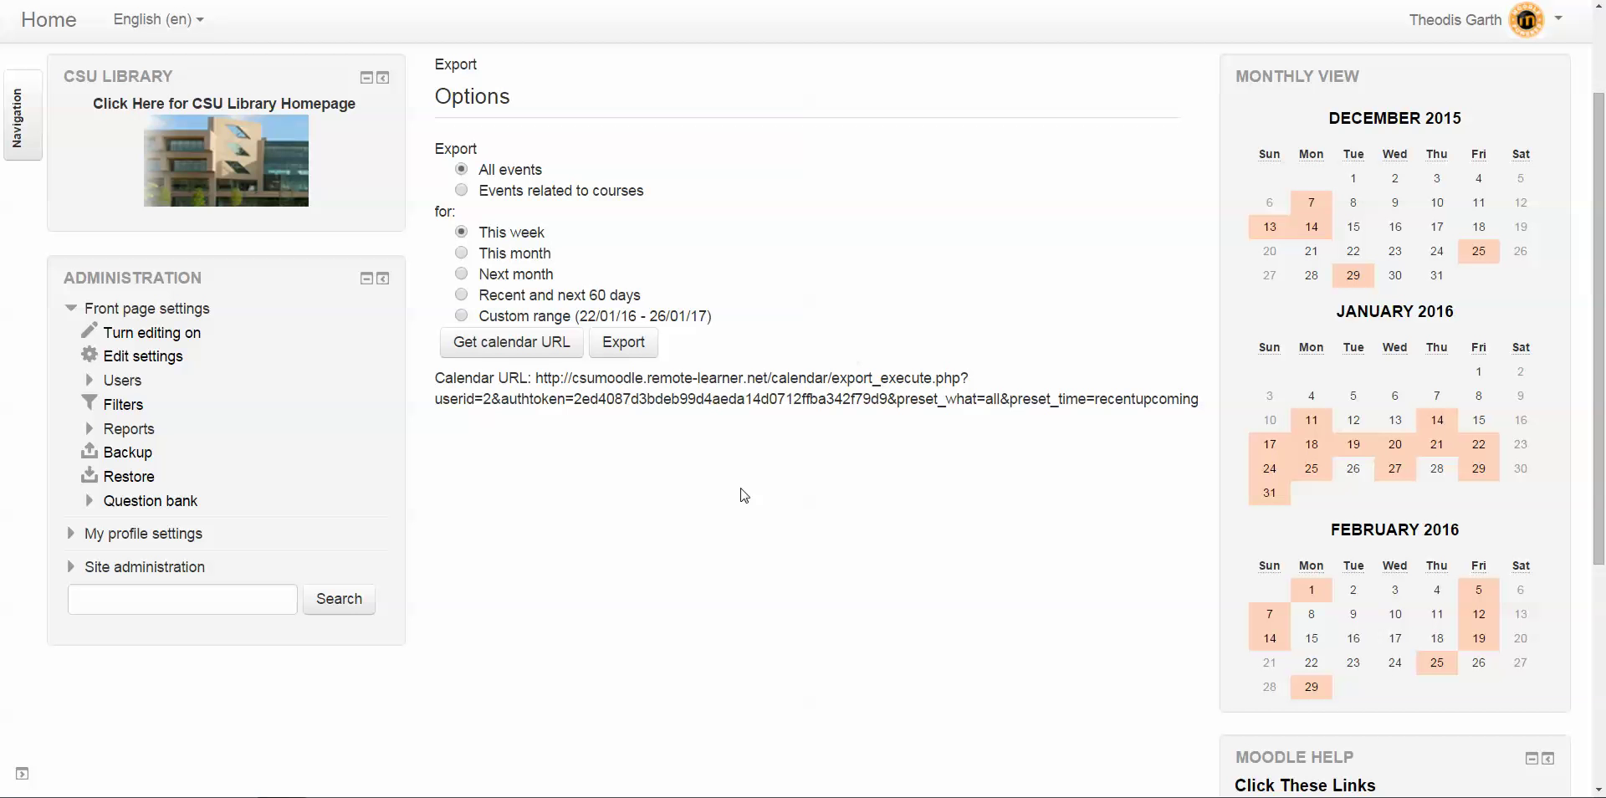